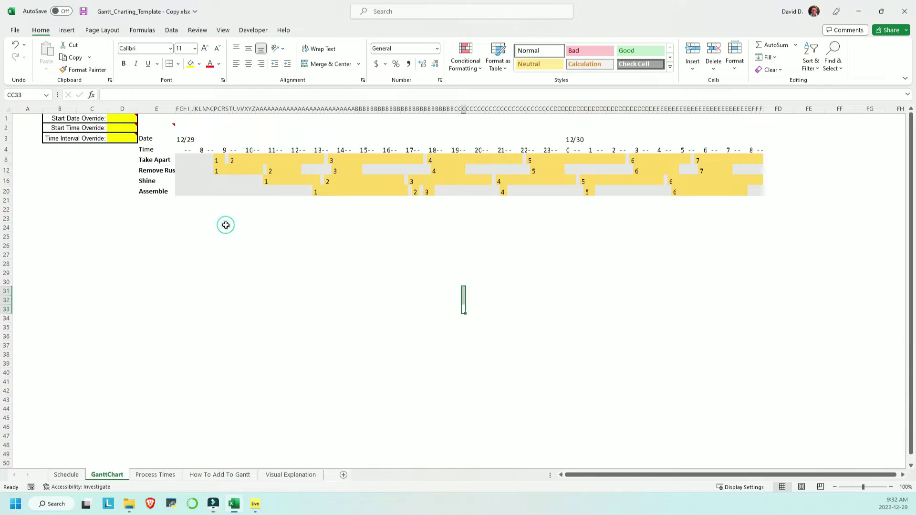
Enter 15:00 as the start time override in D2.
drag(771, 209, 24, 113)
click(122, 282)
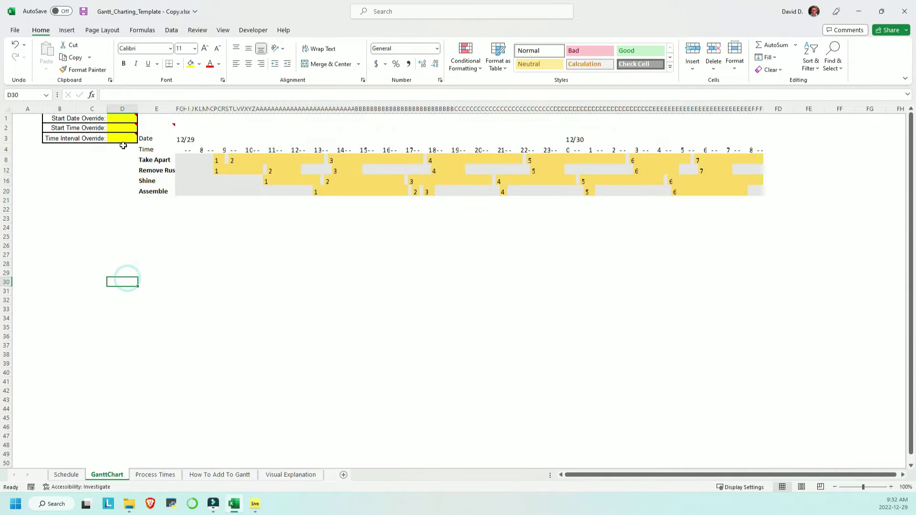
click(117, 128)
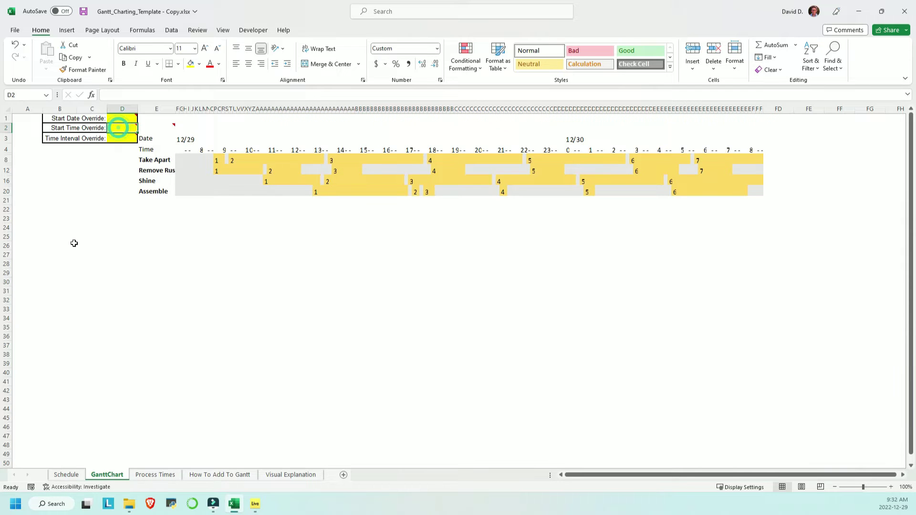
text(15:00)
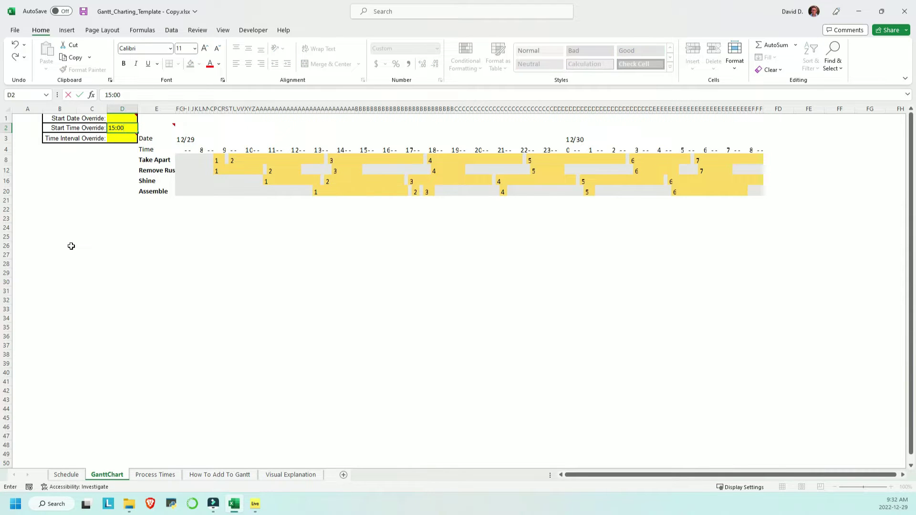
key(Return)
Try 30- and 5-minute intervals in D3, then settle on 15 minutes.
mouse_move(119, 137)
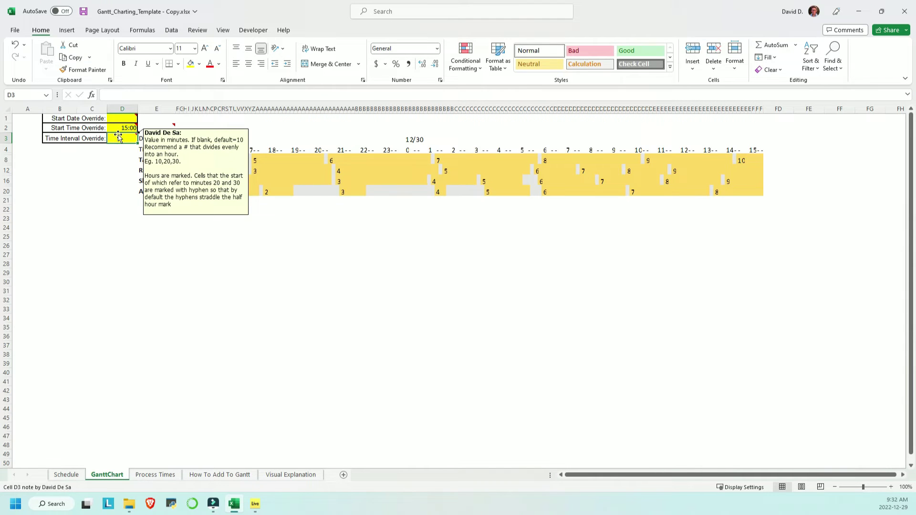
text(30)
key(ctrl+Return)
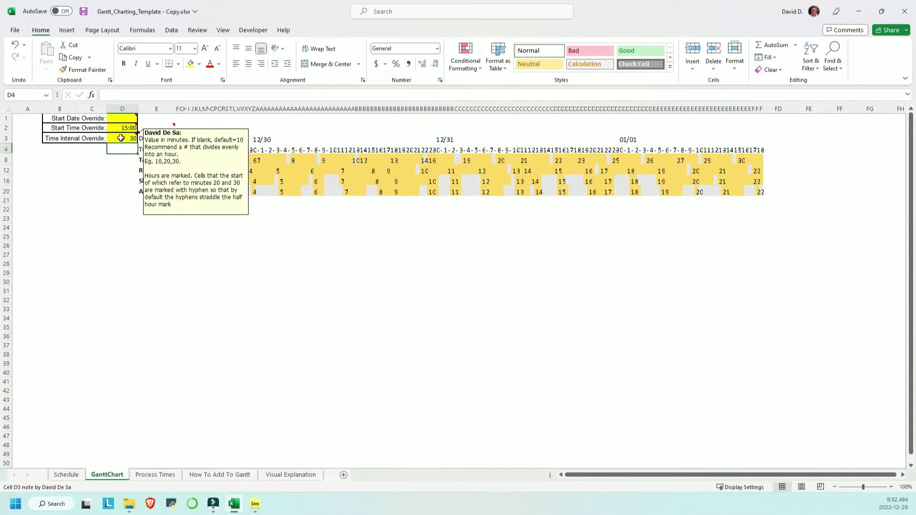
text(5)
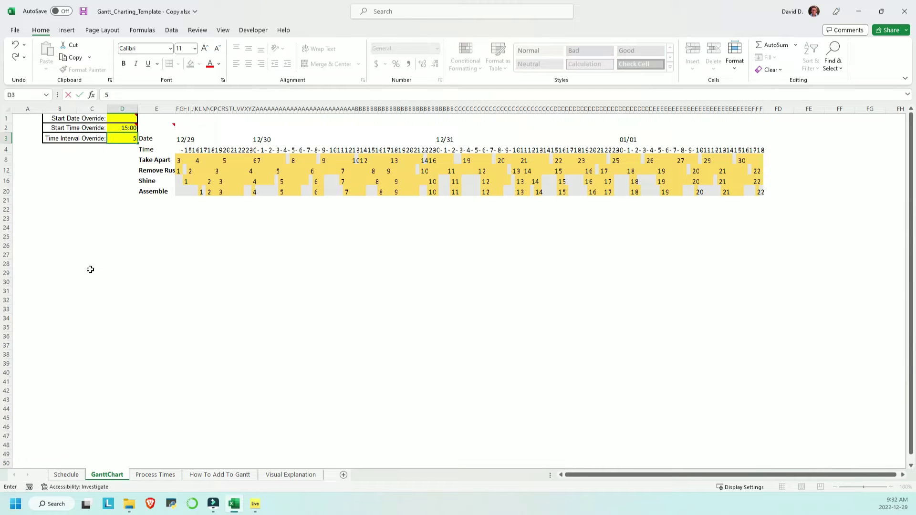
key(Return)
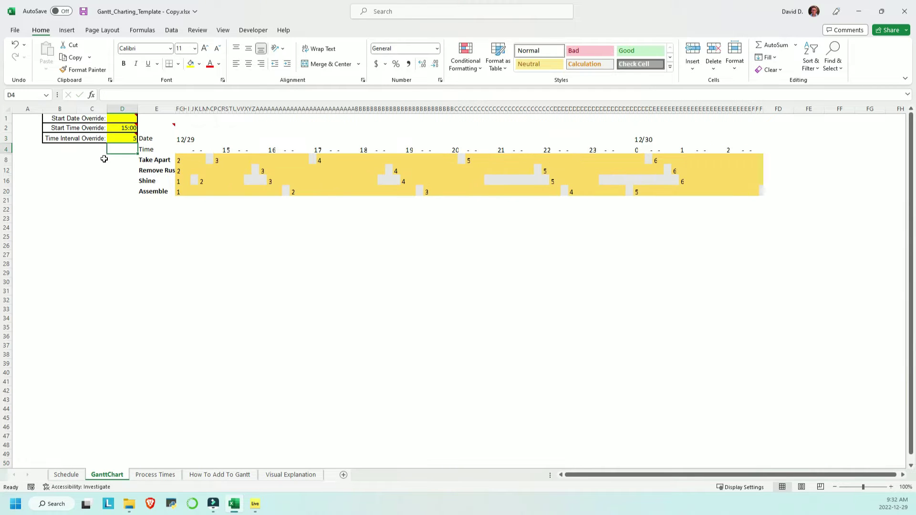
click(125, 138)
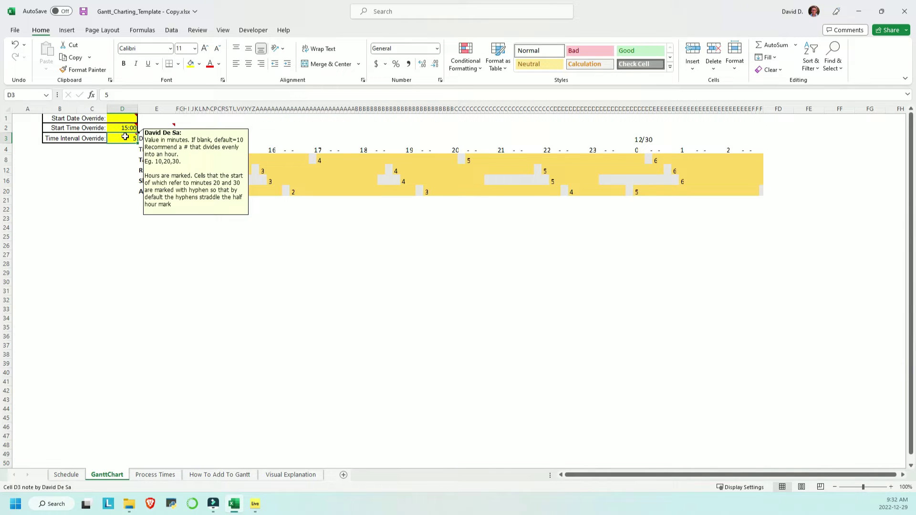
text(15)
key(Return)
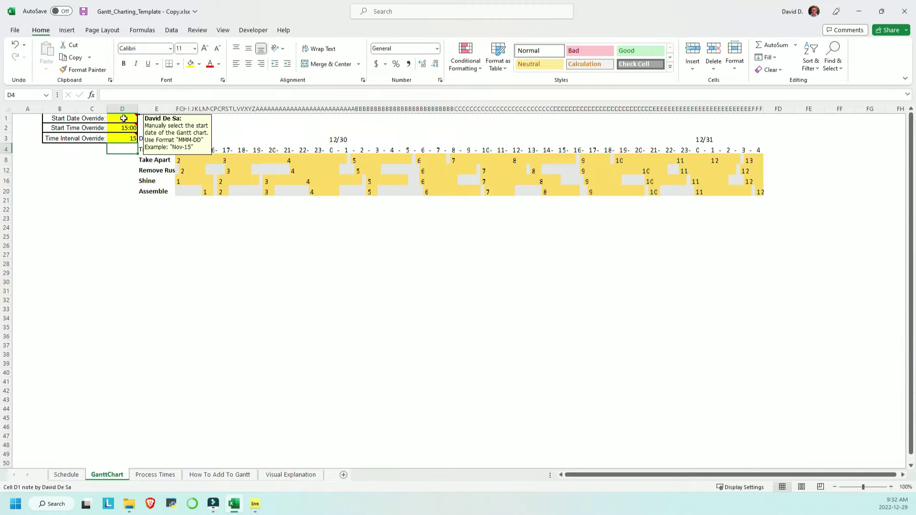
Set the D1 start date override to Dec-30, then begin typing Jan-1 over it.
click(122, 118)
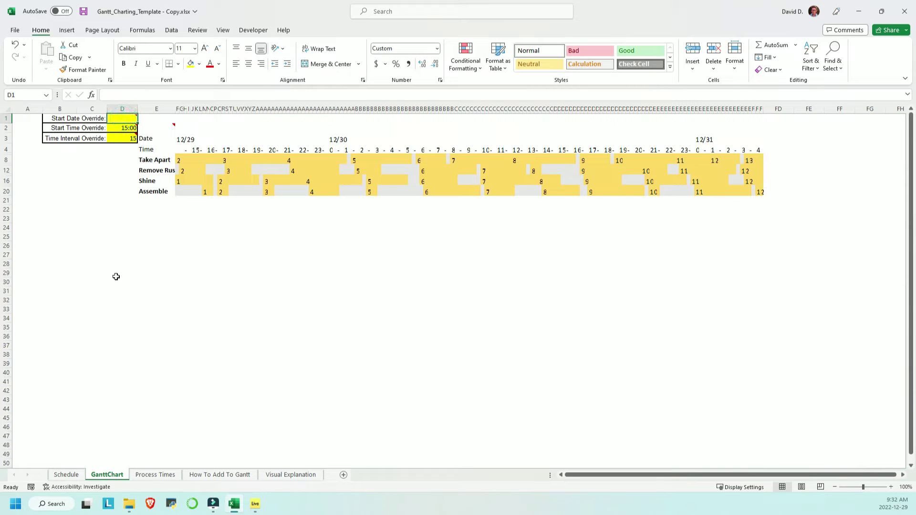
text(Dec-30)
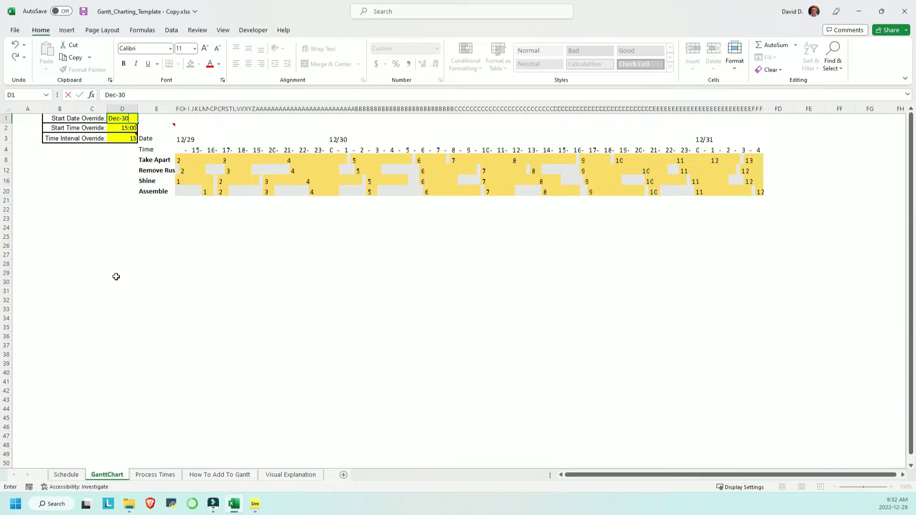
key(Return)
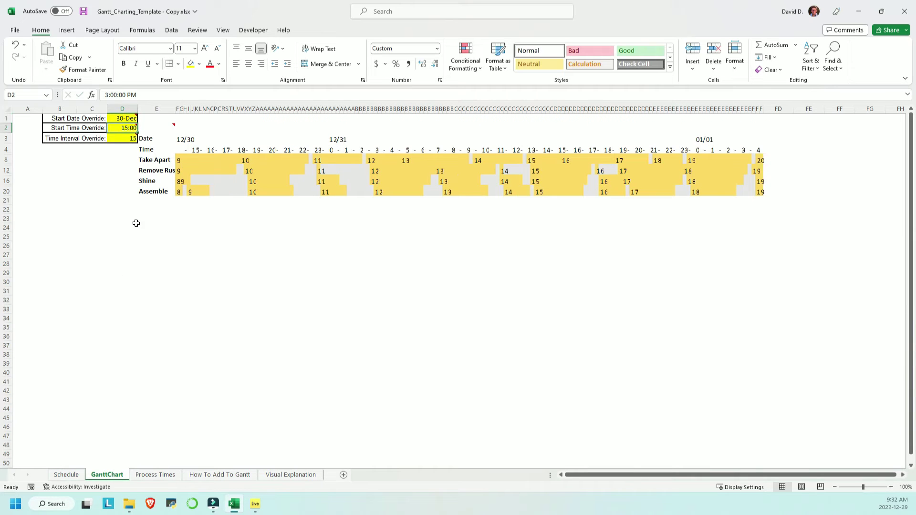
click(126, 118)
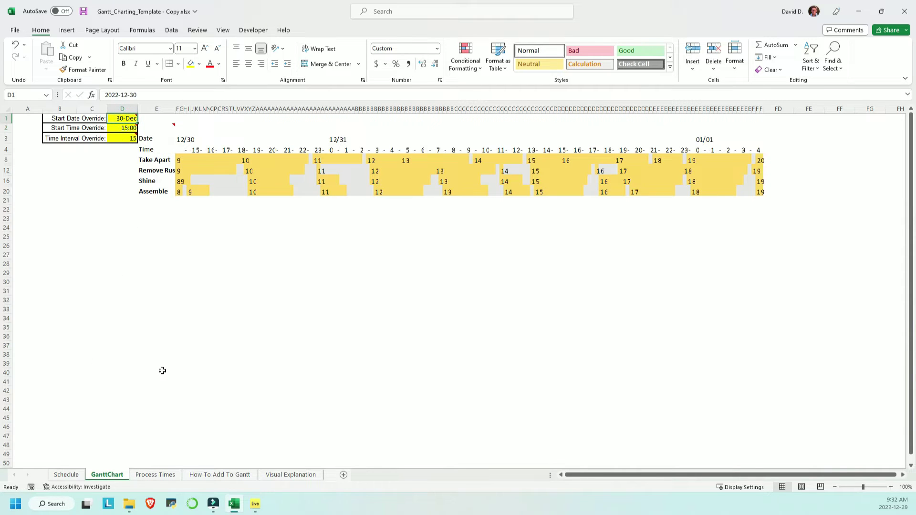
text(D)
key(BackSpace)
text(Jan-1)
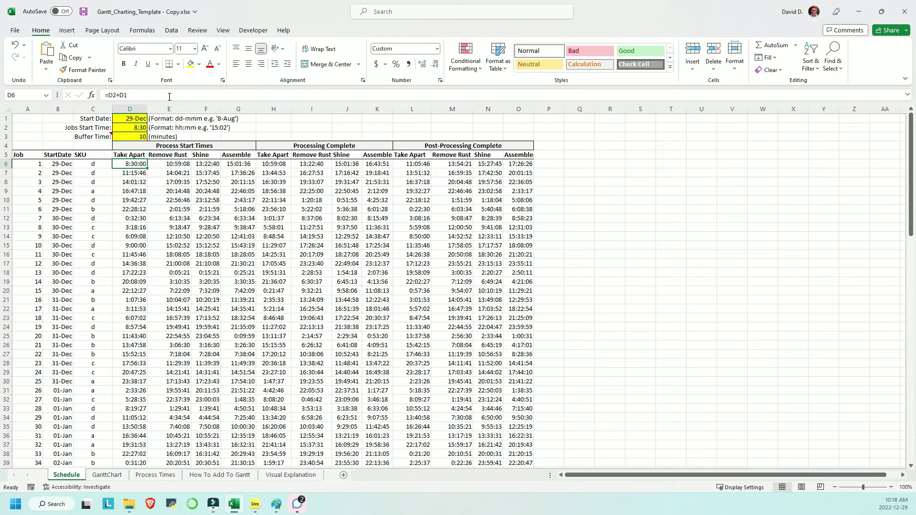
click(168, 95)
key(Tab)
click(153, 95)
text(=H6)
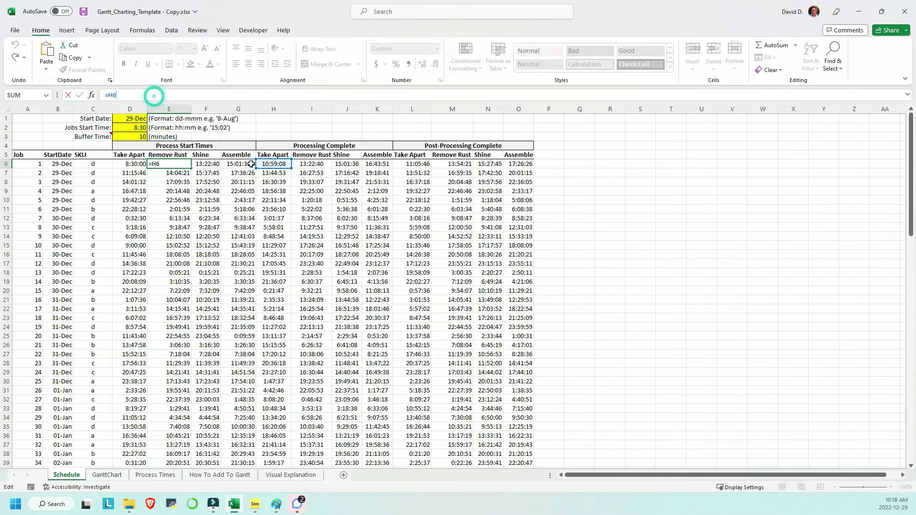
key(Tab)
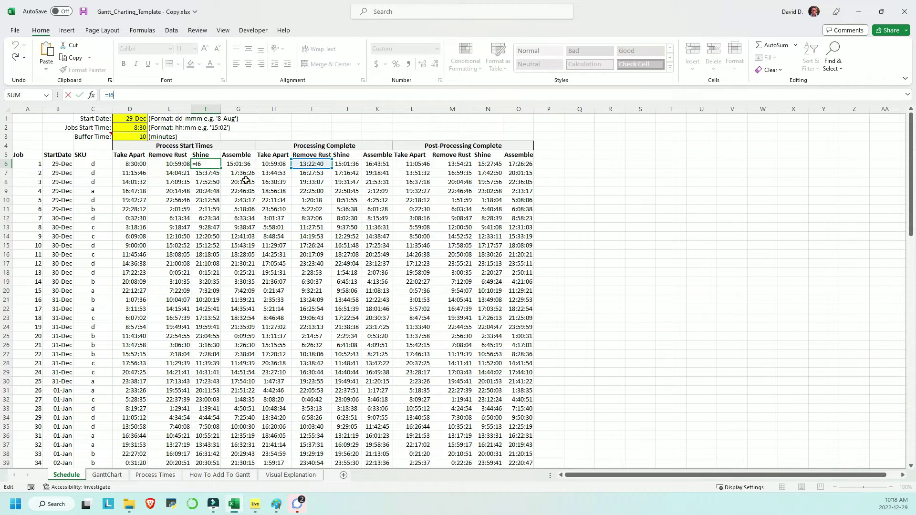
click(232, 163)
click(228, 96)
key(Escape)
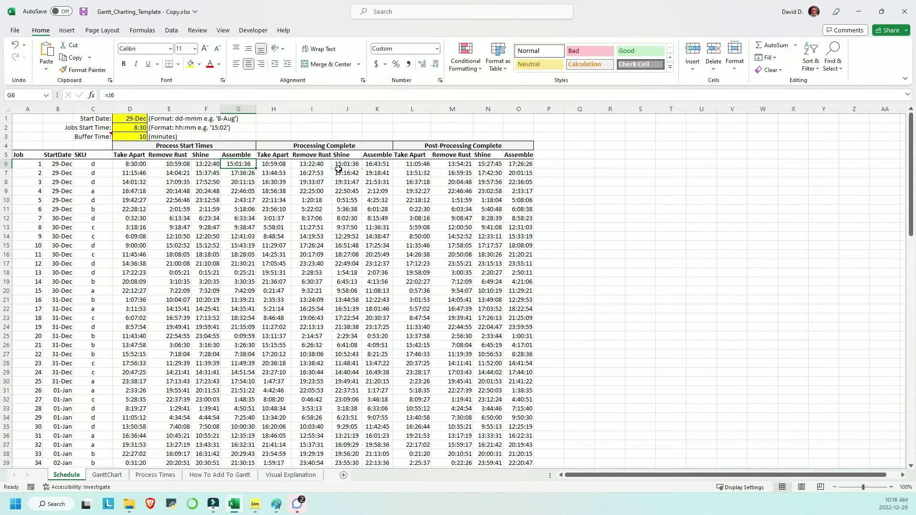
click(132, 174)
click(175, 95)
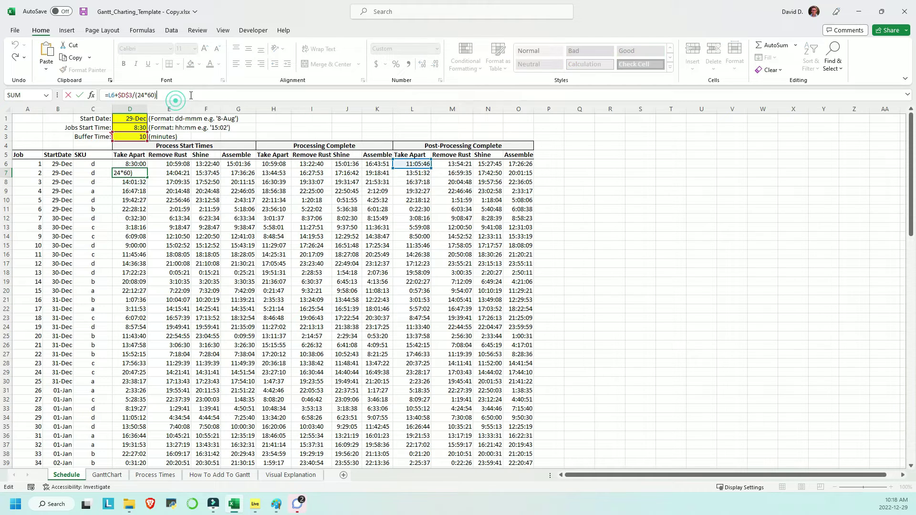
key(Tab)
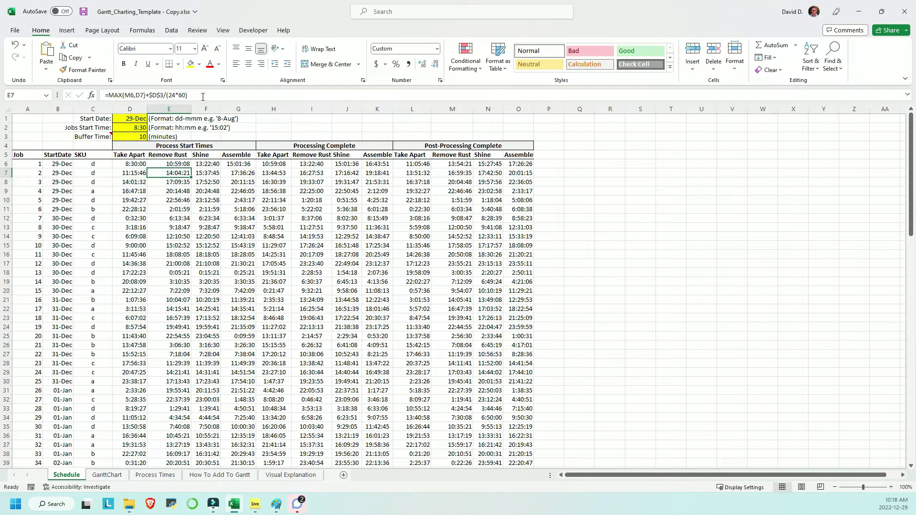
key(F2)
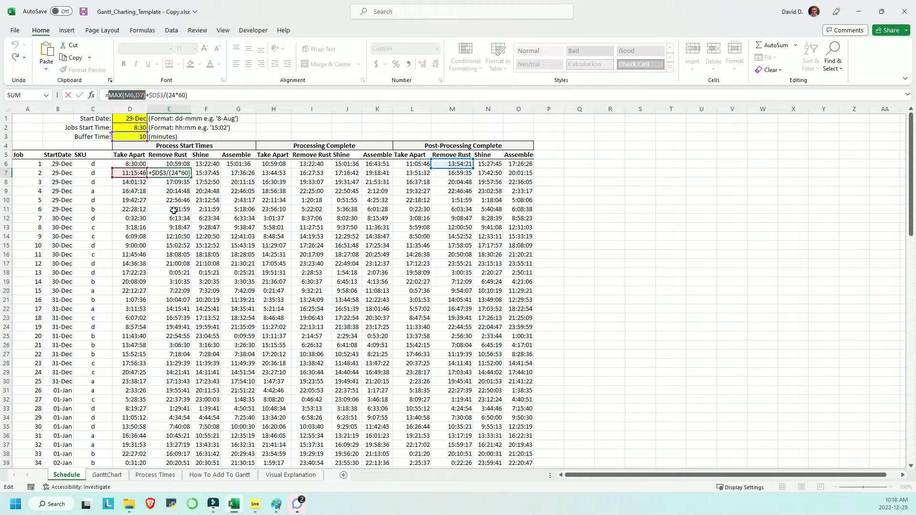
click(203, 173)
click(204, 95)
mouse_move(108, 95)
mouse_down()
mouse_move(142, 95)
mouse_move(109, 95)
mouse_up()
key(Tab)
click(196, 95)
key(Escape)
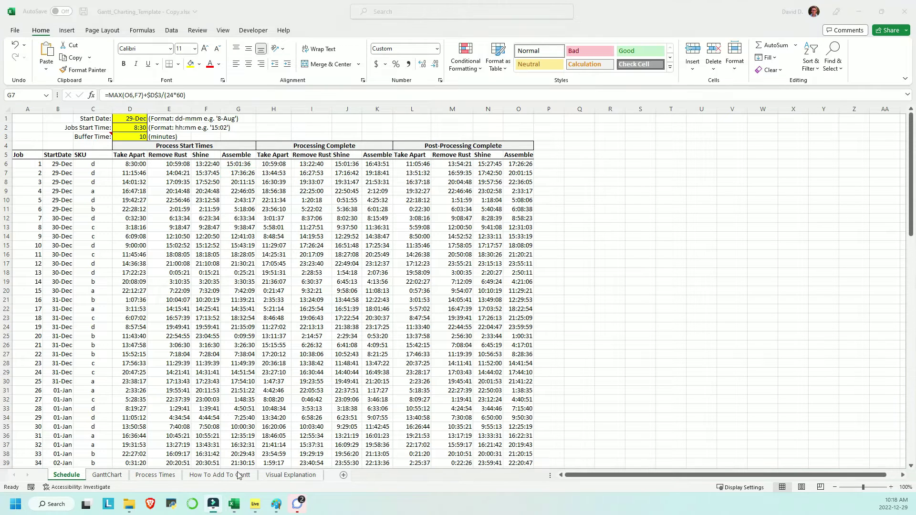
Bring up the GanttChart sheet with Take Apart, Remove Rust, Shine and Assemble bars from 12/29.
click(212, 505)
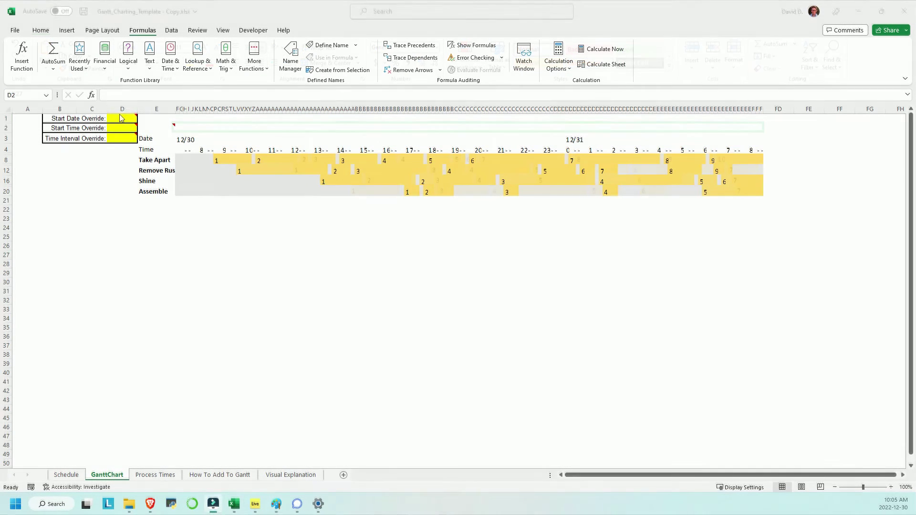
Enter Dec-31 as the start date override in D1.
click(123, 117)
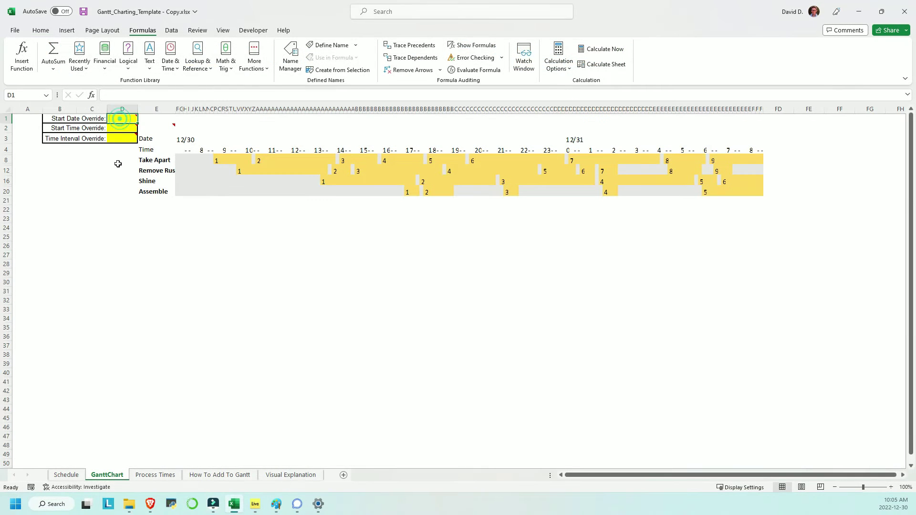
text(Dec-31)
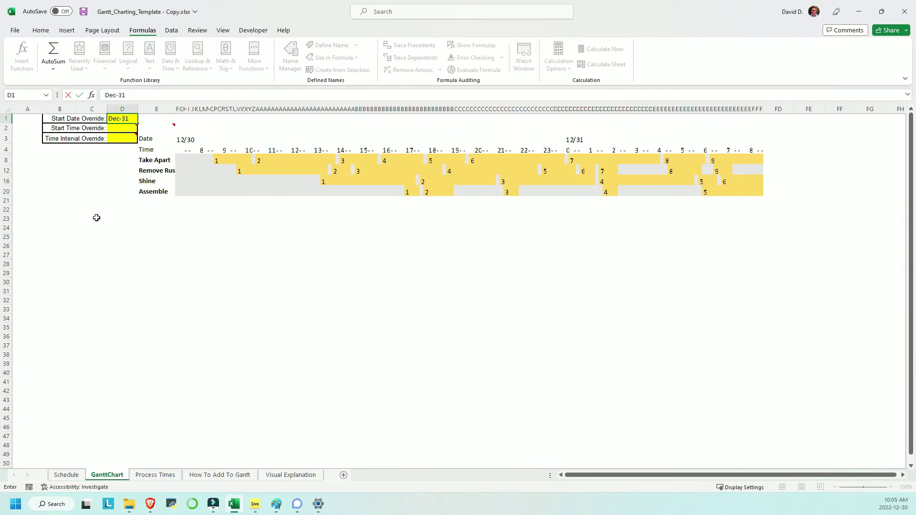
key(Return)
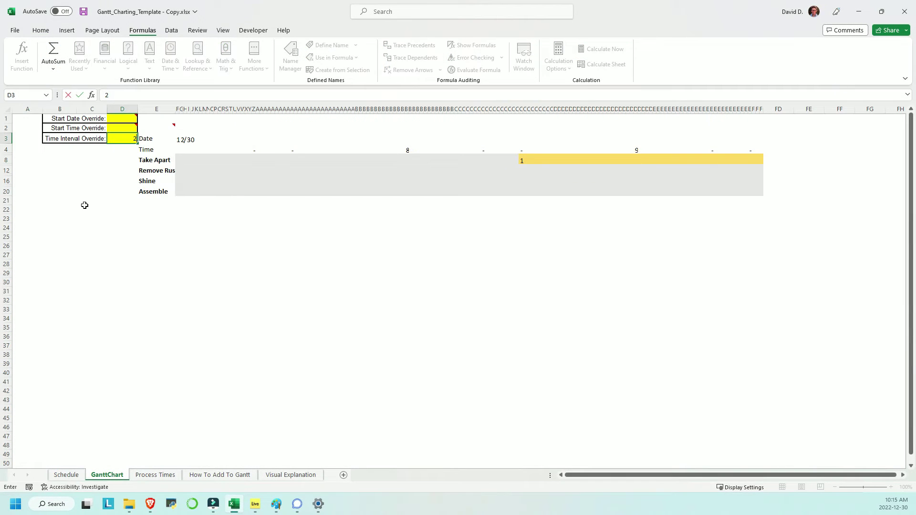
Try 3- and 10-minute intervals, then clear the interval override value.
text(3)
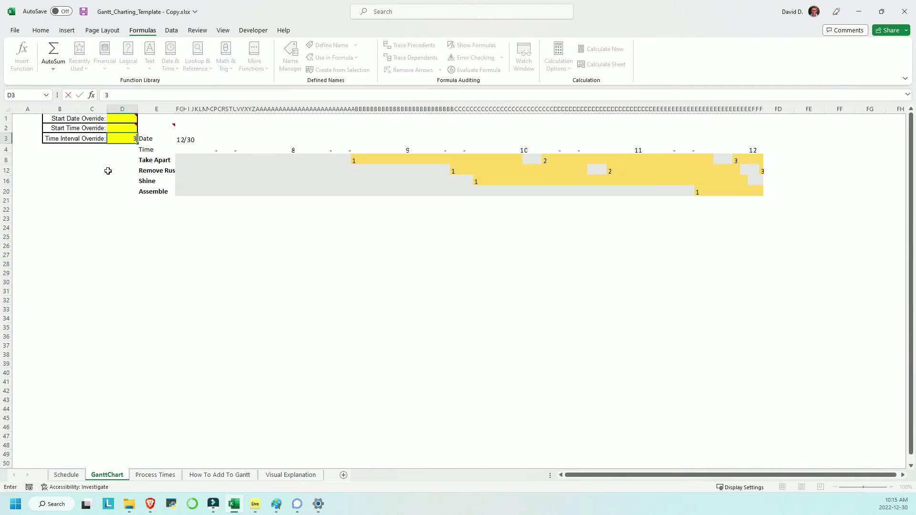
key(Return)
text(10)
key(Return)
text(10)
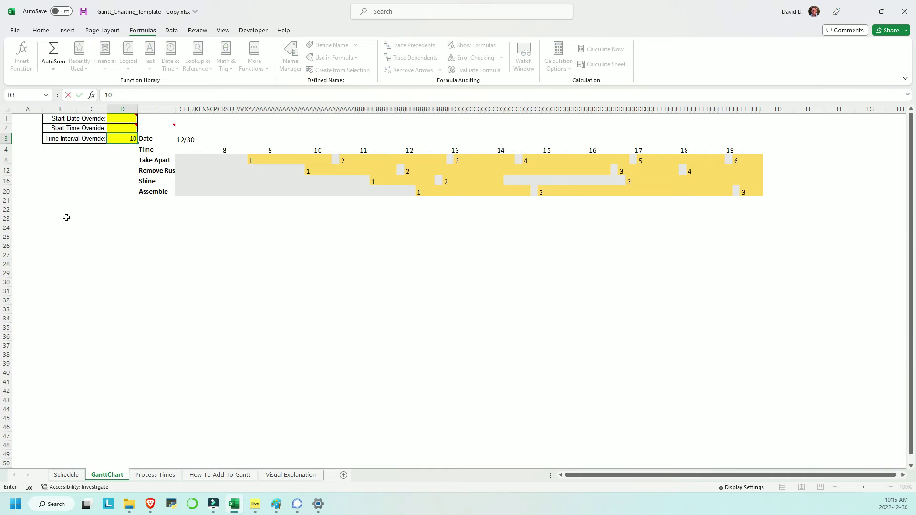
key(Return)
key(Up)
key(BackSpace)
key(Return)
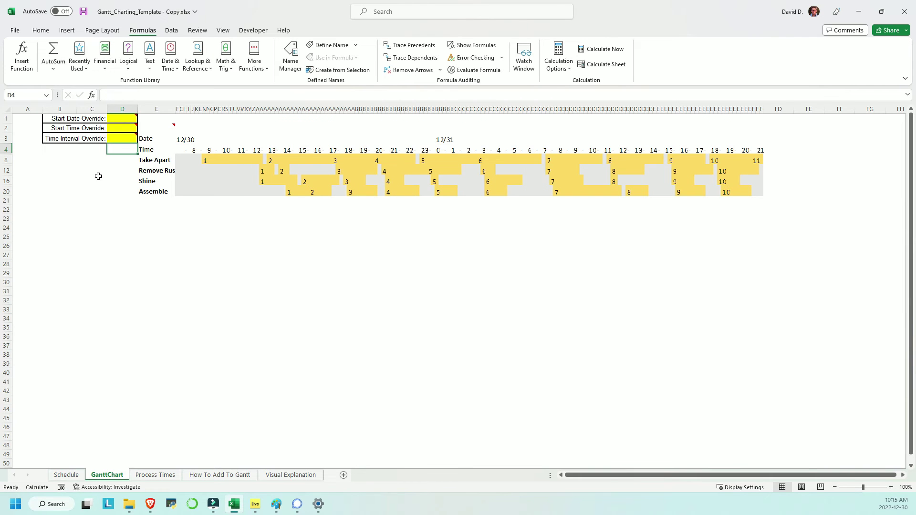